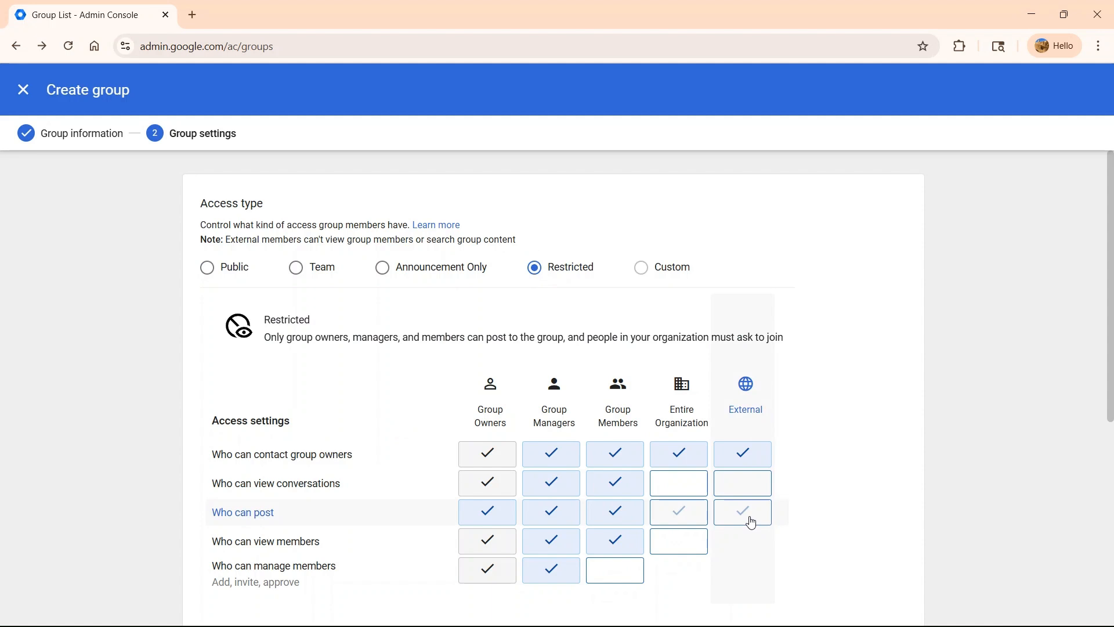
- Allow external members to post to the new group in its access settings
left_click(752, 523)
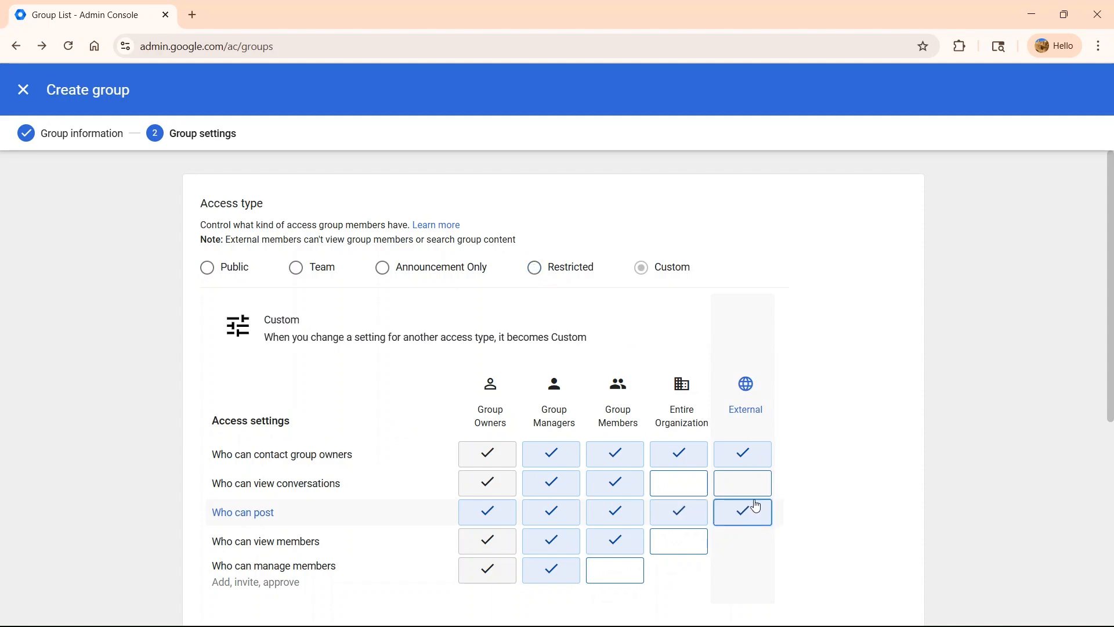
scroll(736, 464, "down", 3)
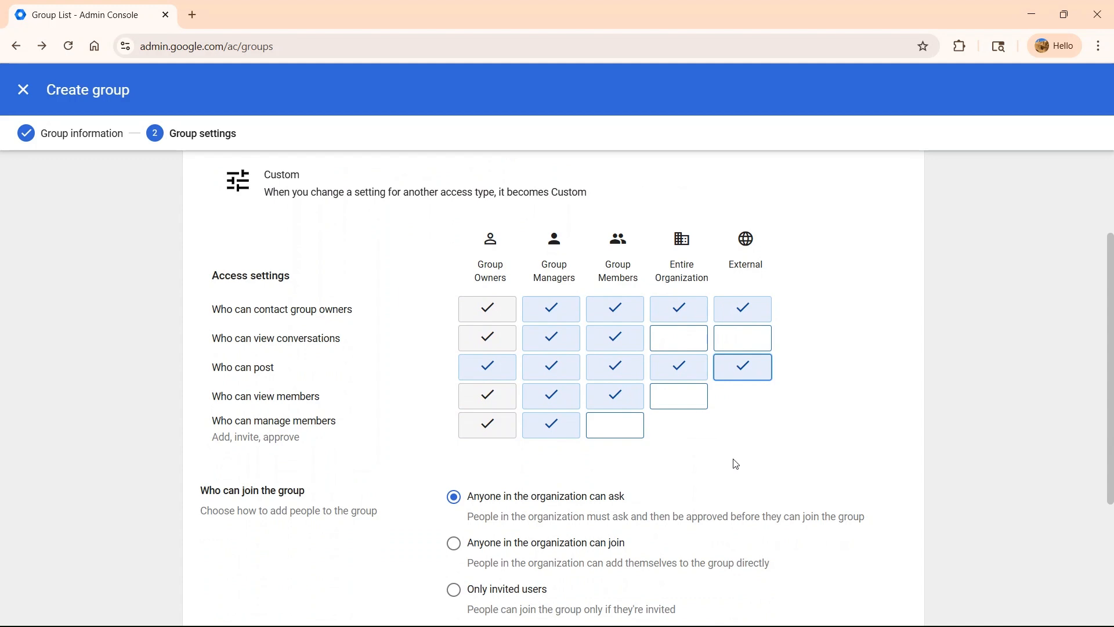
scroll(736, 464, "down", 1)
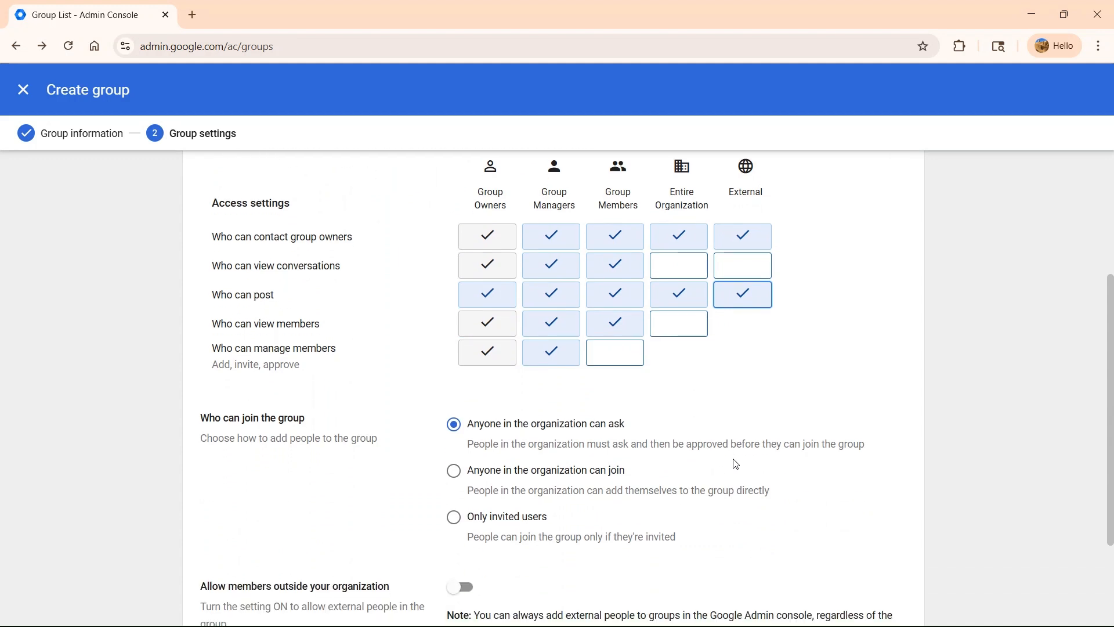
- Restrict joining to only invited users, create the group and finish the wizard
left_click(459, 525)
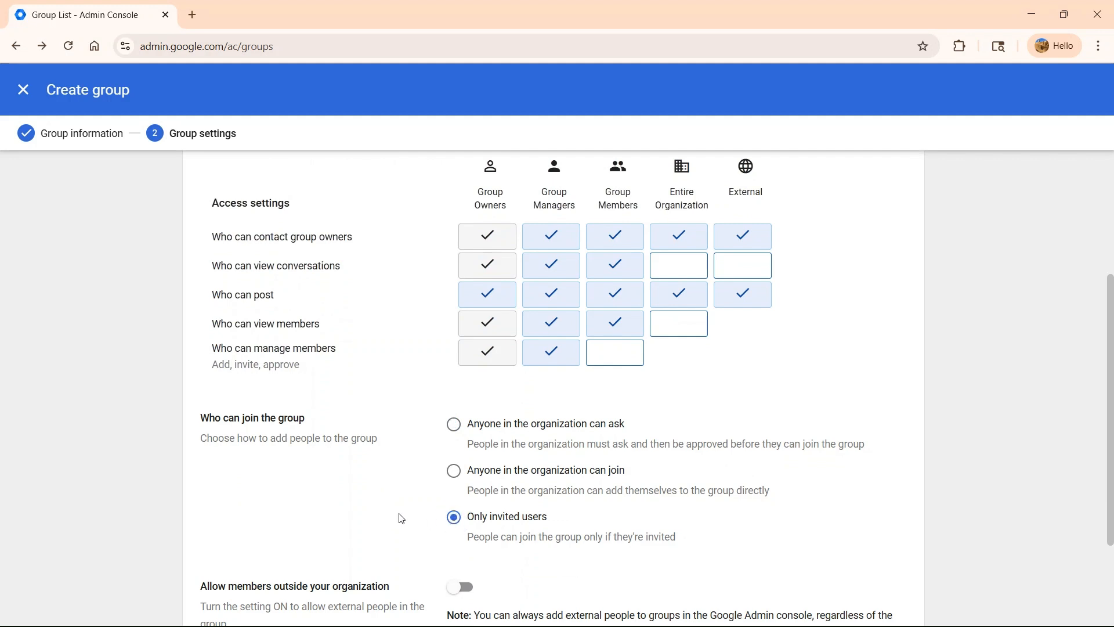
scroll(401, 518, "down", 3)
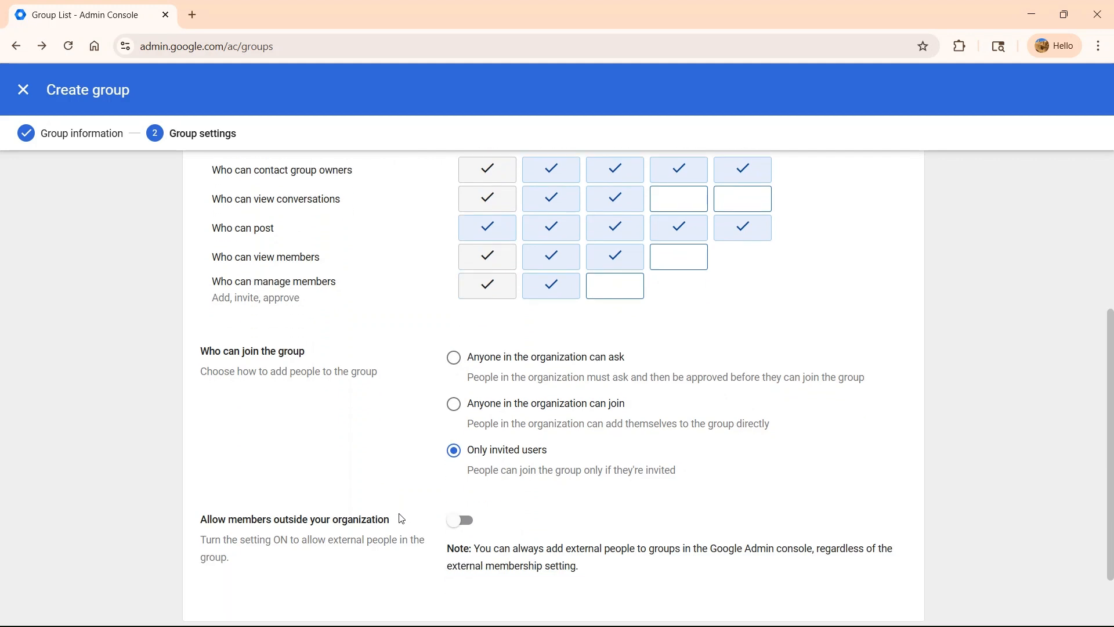
left_click(856, 580)
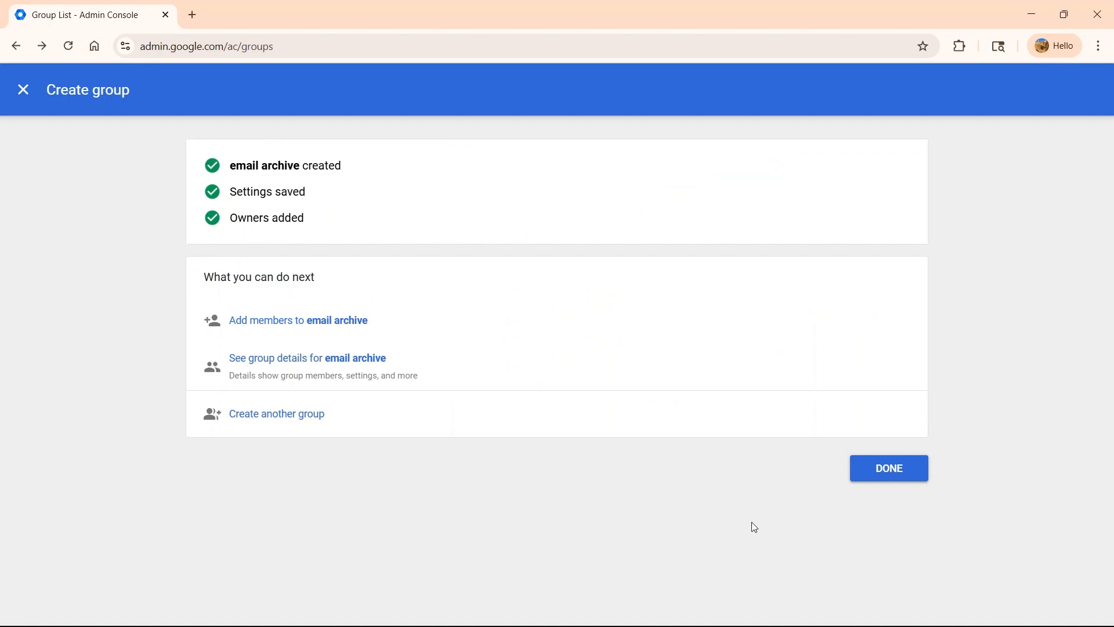
left_click(870, 473)
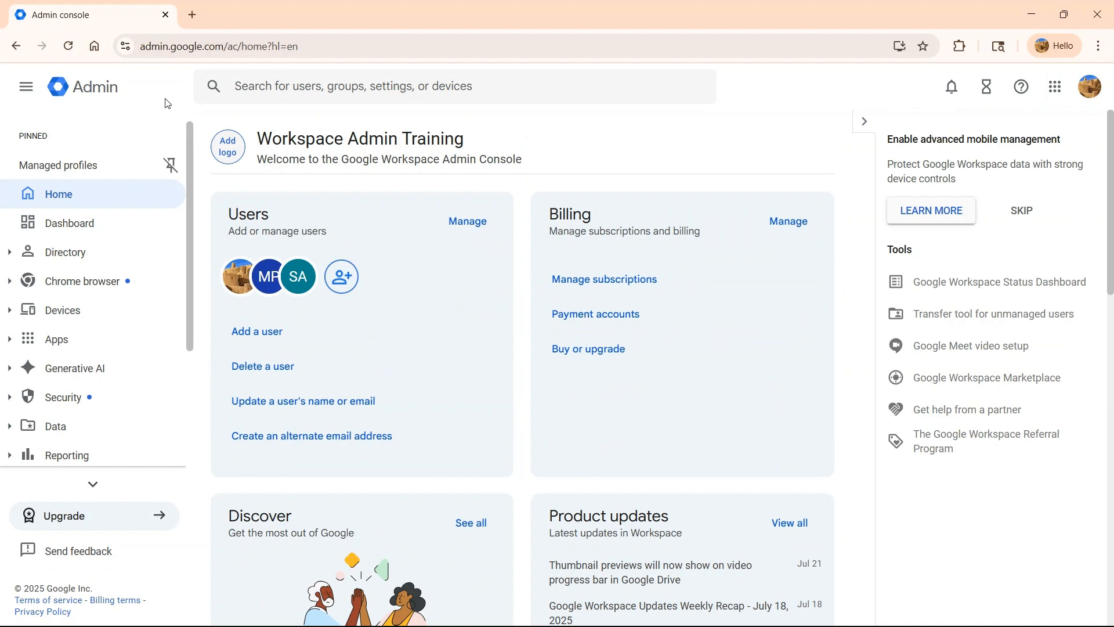
- Open Gmail's Routing settings and start configuring a new routing rule
left_click(21, 341)
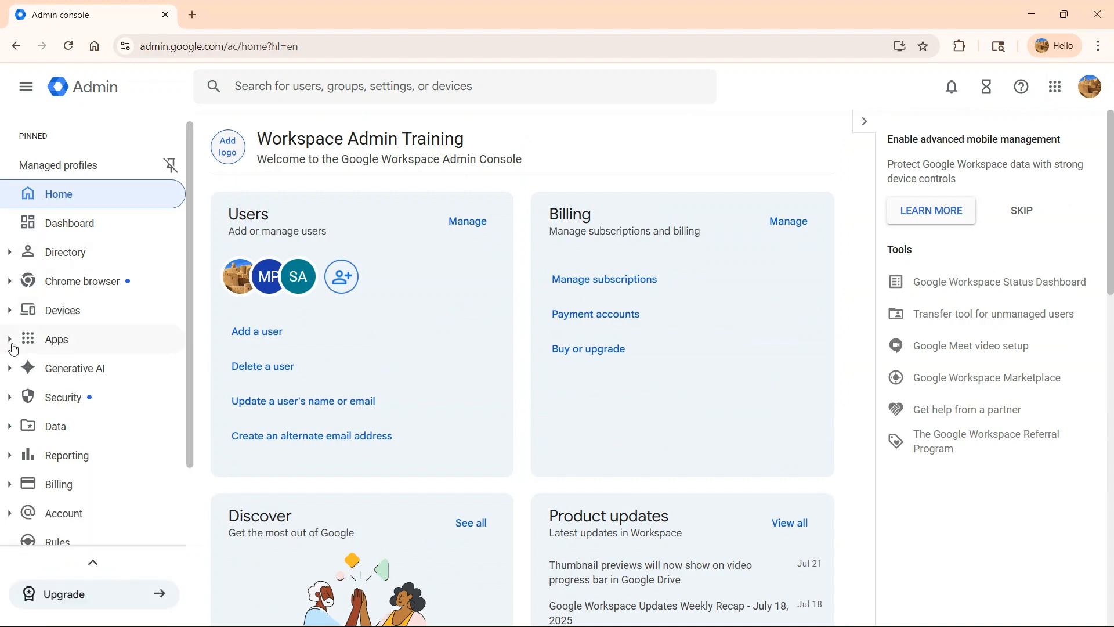
scroll(82, 455, "down", 3)
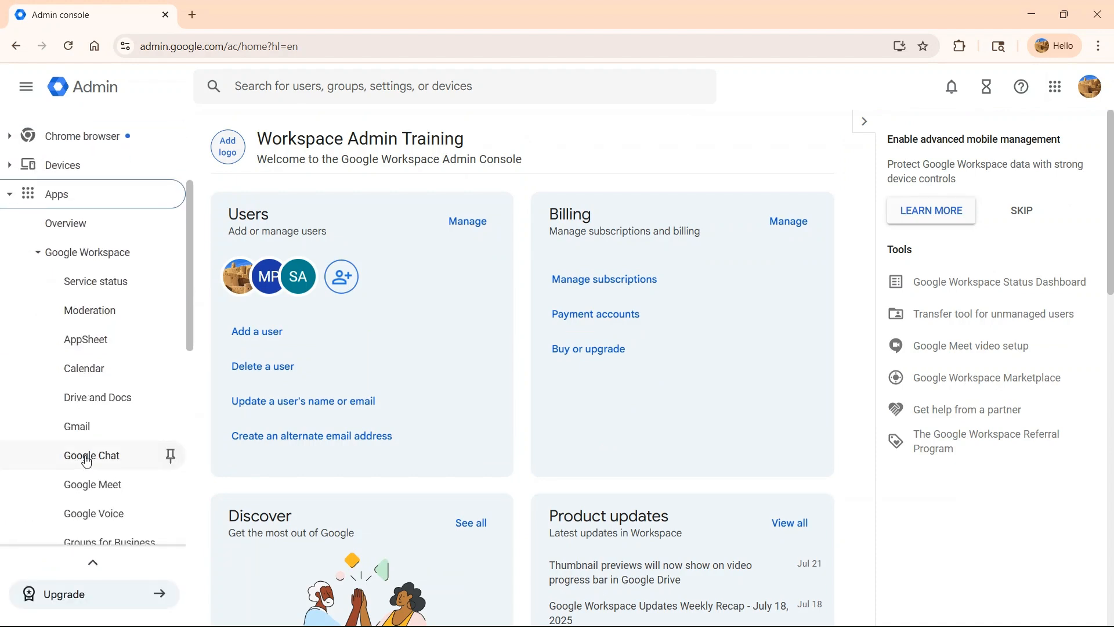
left_click(80, 430)
scroll(579, 430, "down", 10)
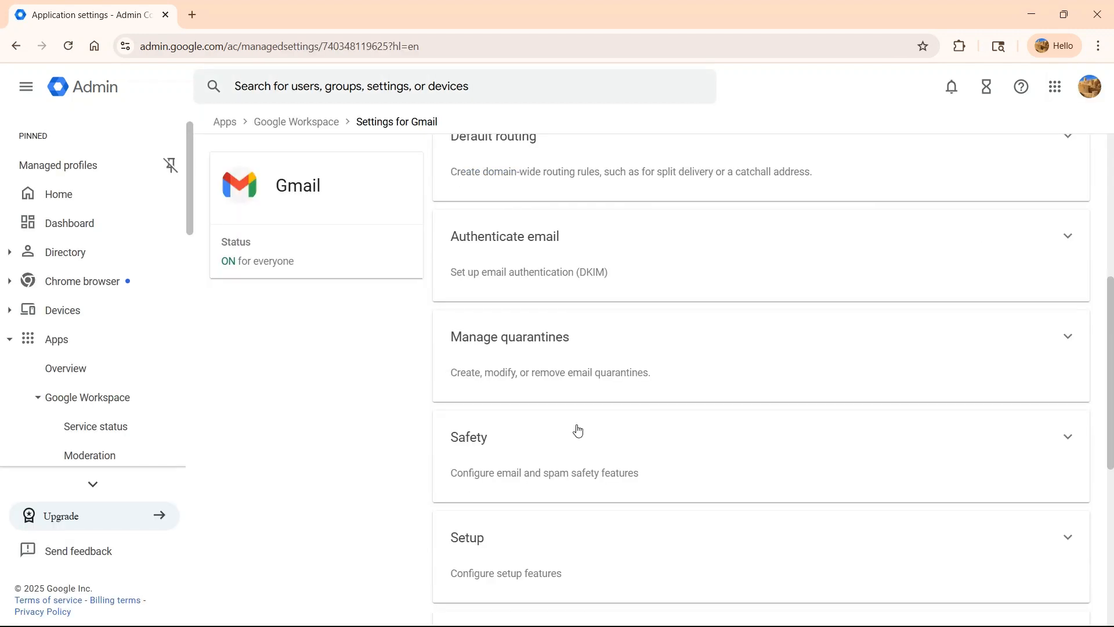
left_click(552, 550)
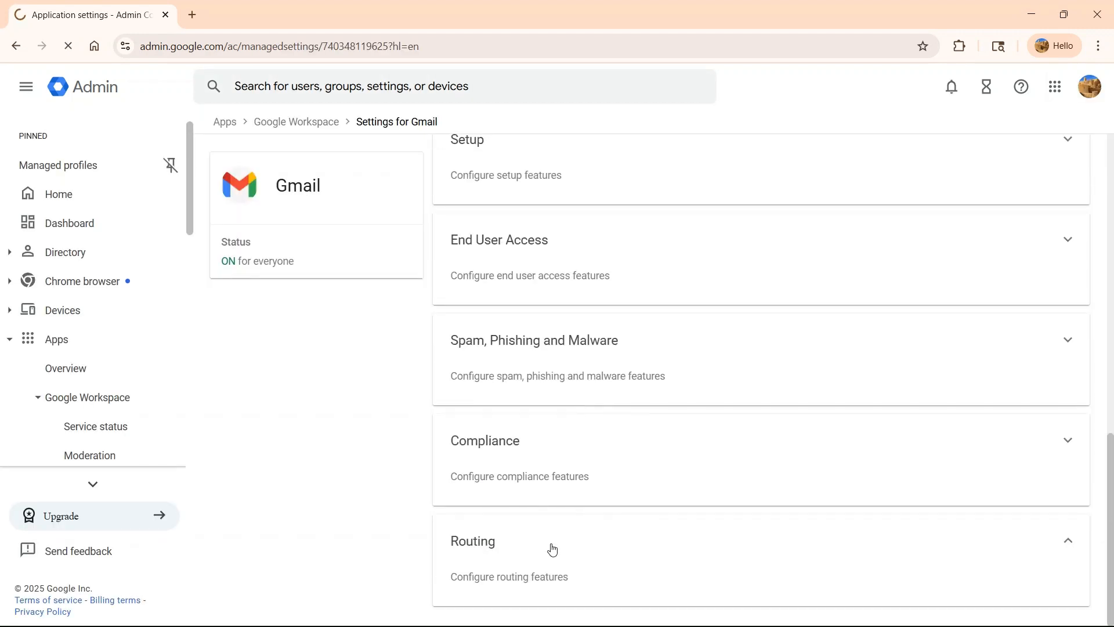
left_click(1054, 401)
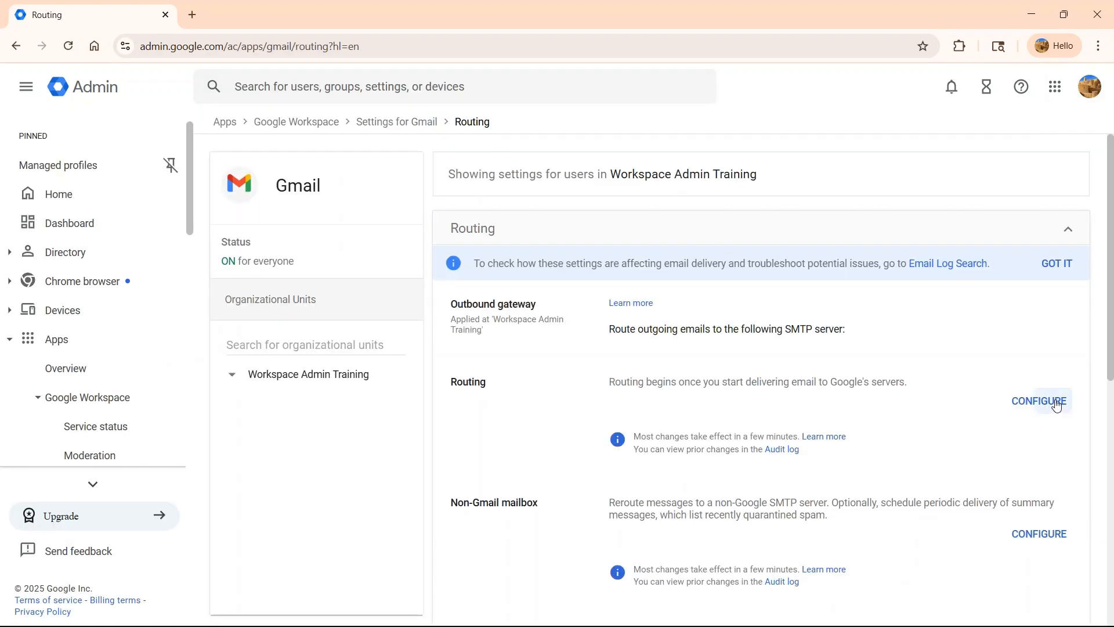
- Name the routing rule email-archive and apply it to Inbound, Outbound and Internal - Sending messages
left_click(364, 184)
type("email-archive")
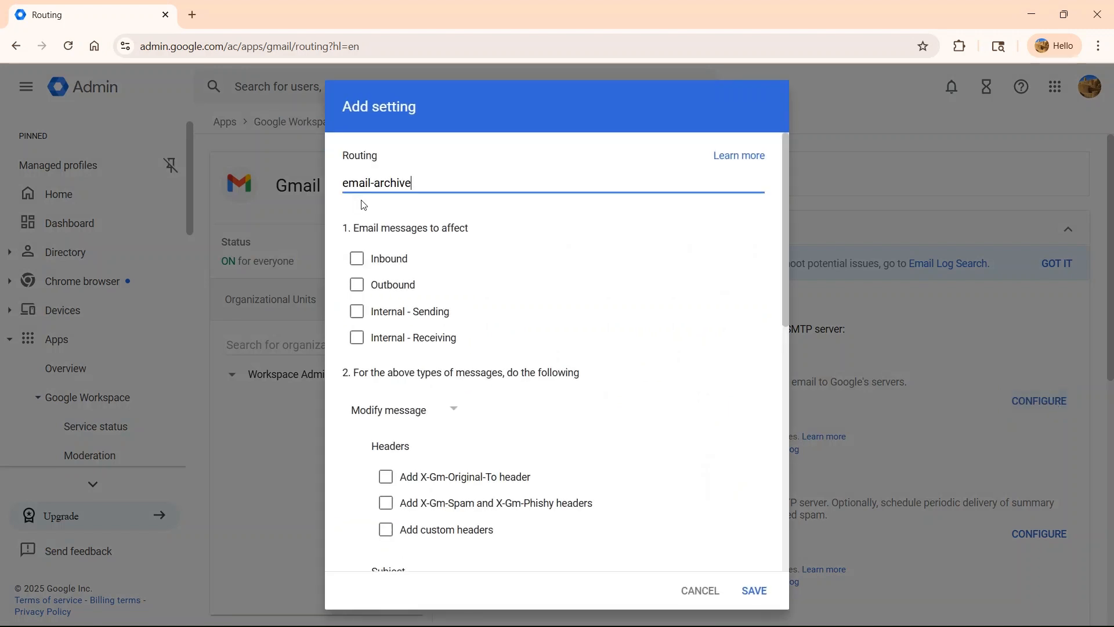
left_click(356, 268)
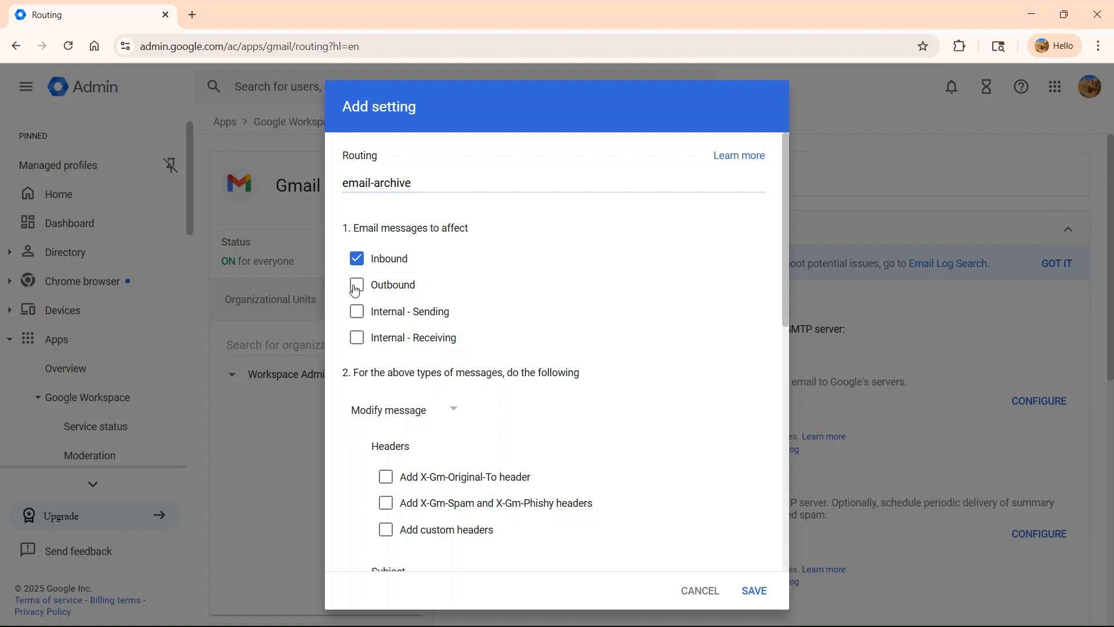
left_click(357, 285)
left_click(364, 314)
- Add the email archive group's address as an additional delivery recipient and save the routing rule
scroll(405, 355, "down", 3)
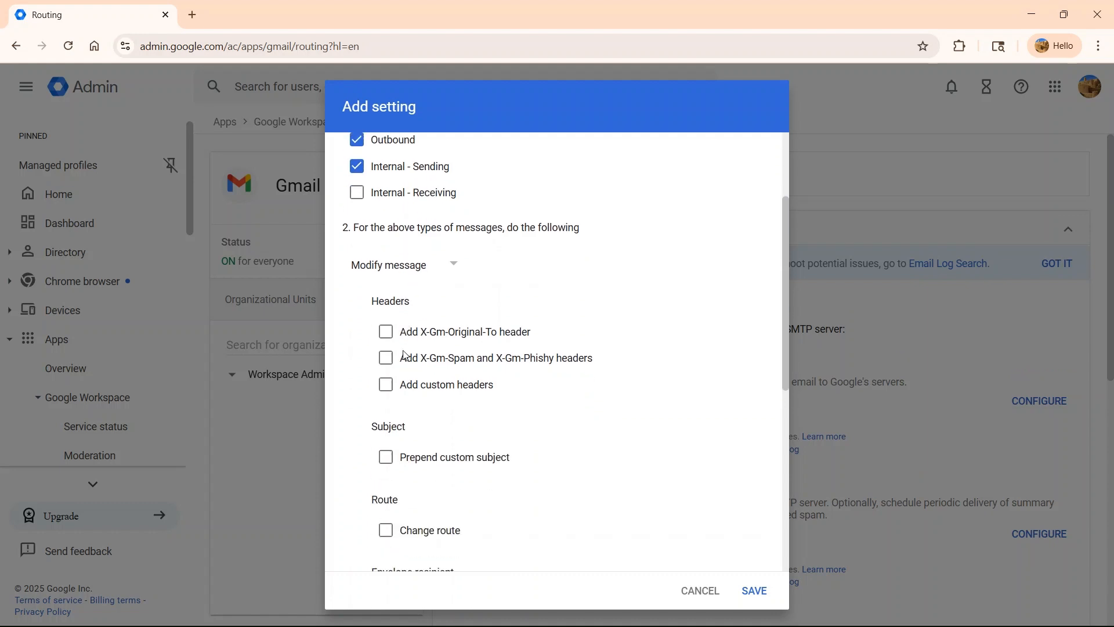
scroll(405, 355, "down", 8)
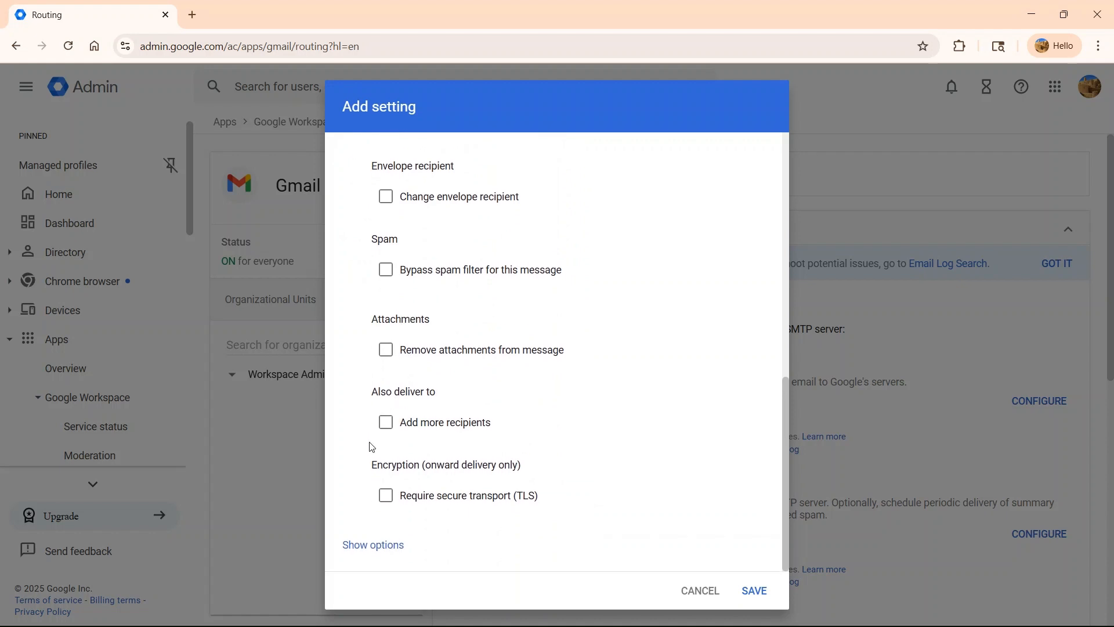
left_click(386, 423)
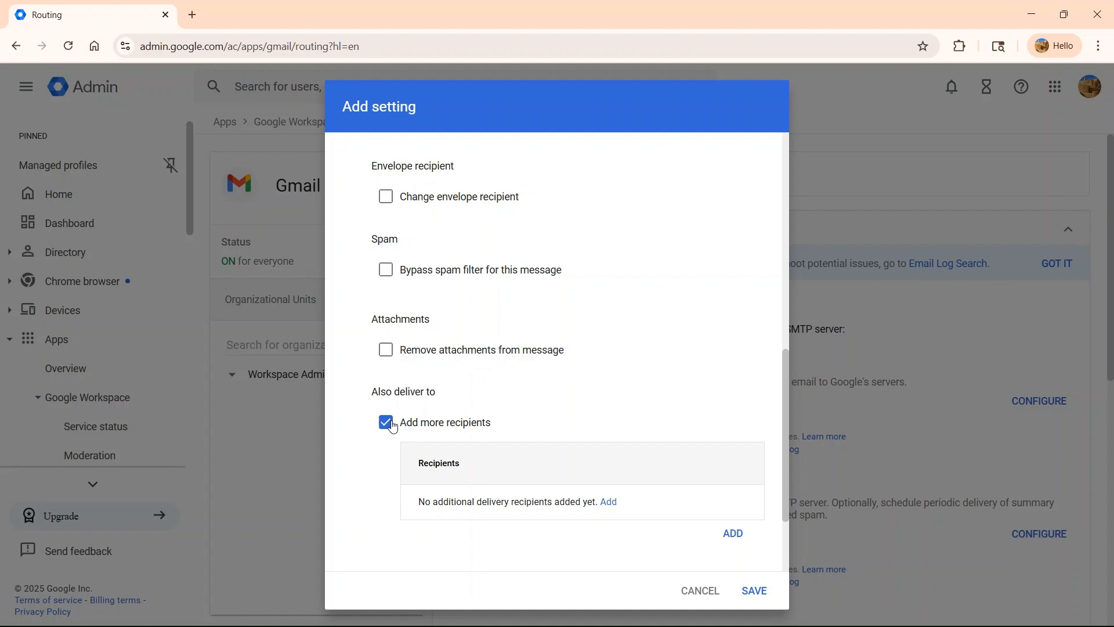
left_click(735, 534)
left_click(398, 368)
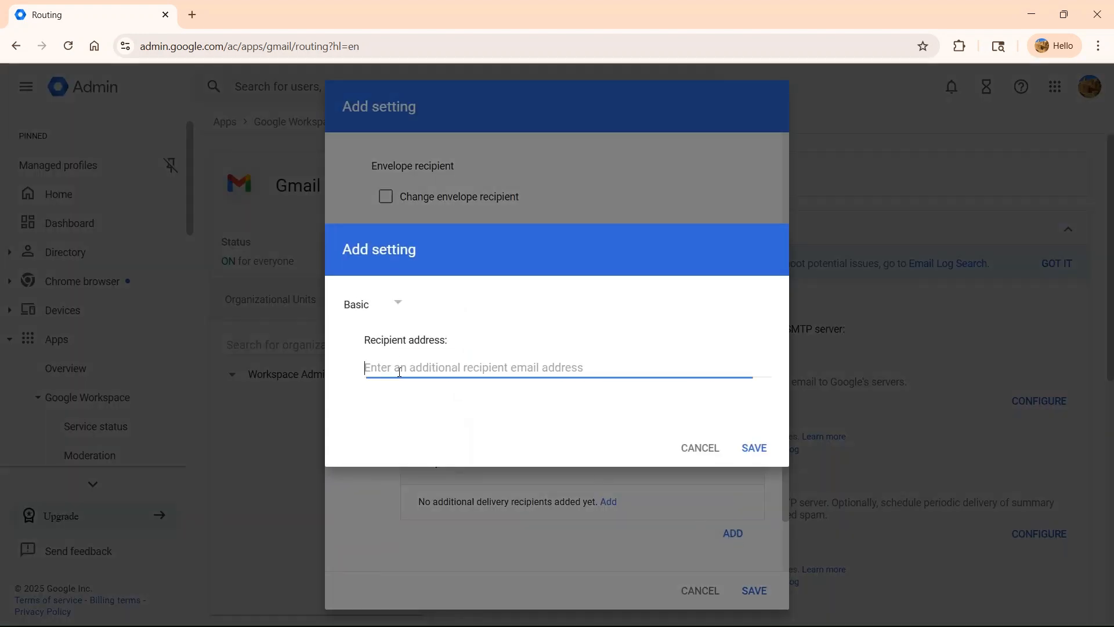
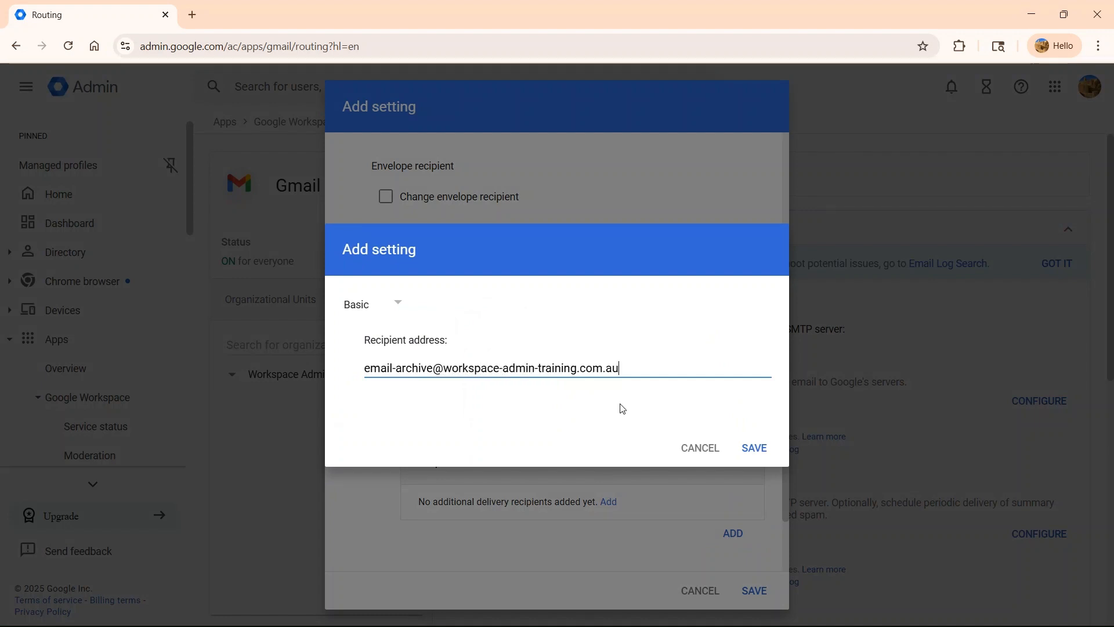
left_click(755, 448)
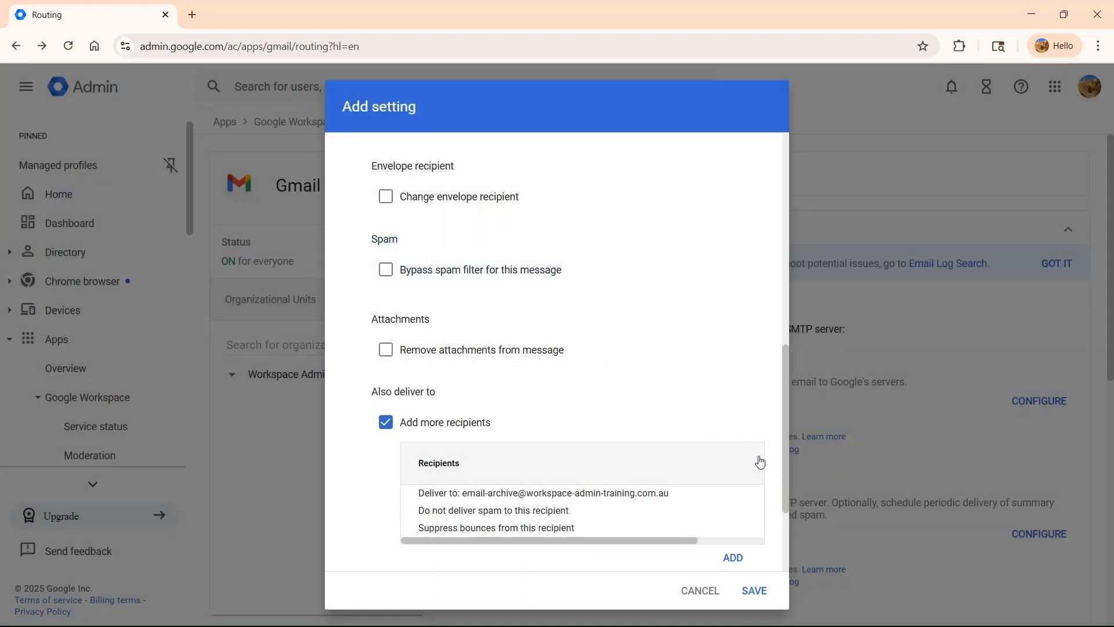
left_click(754, 589)
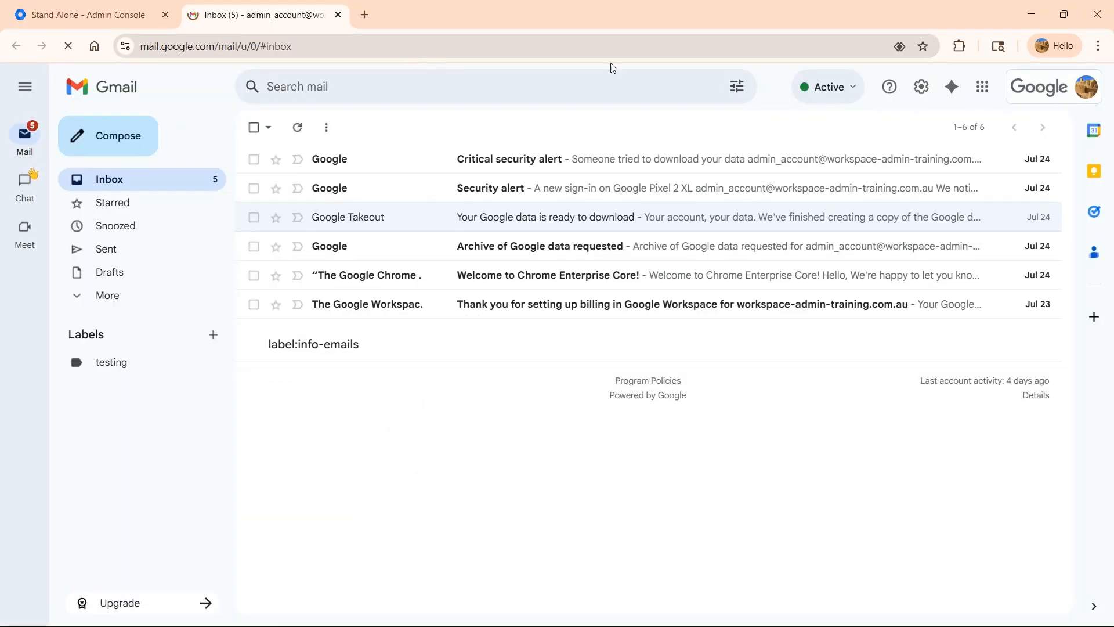
- Open Google Groups from the Google apps launcher
left_click(982, 87)
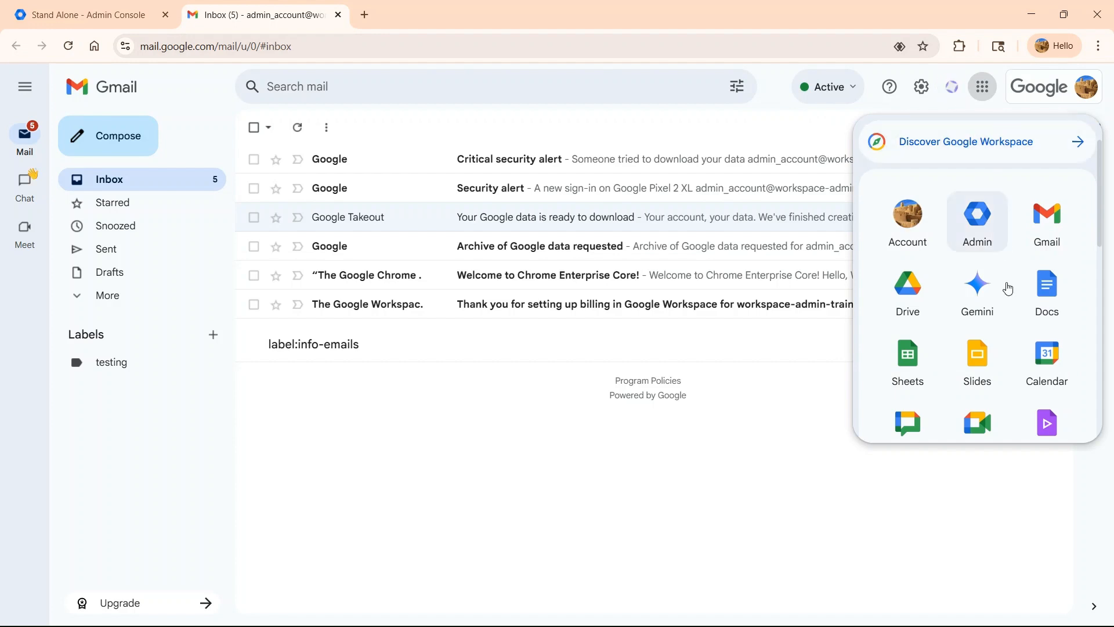
scroll(985, 328, "down", 5)
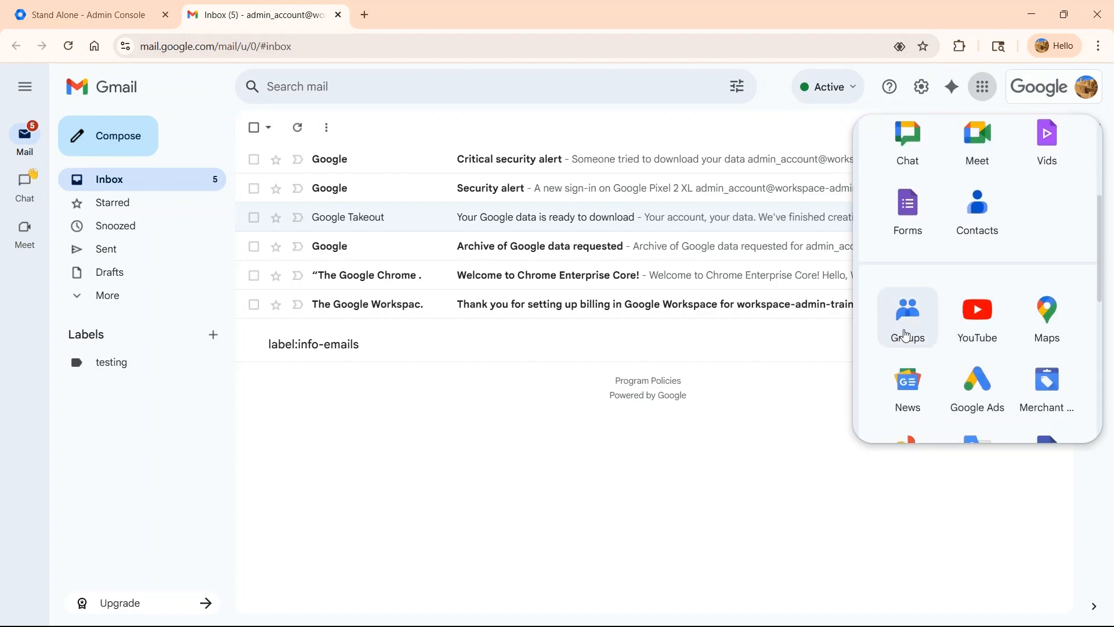
left_click(906, 331)
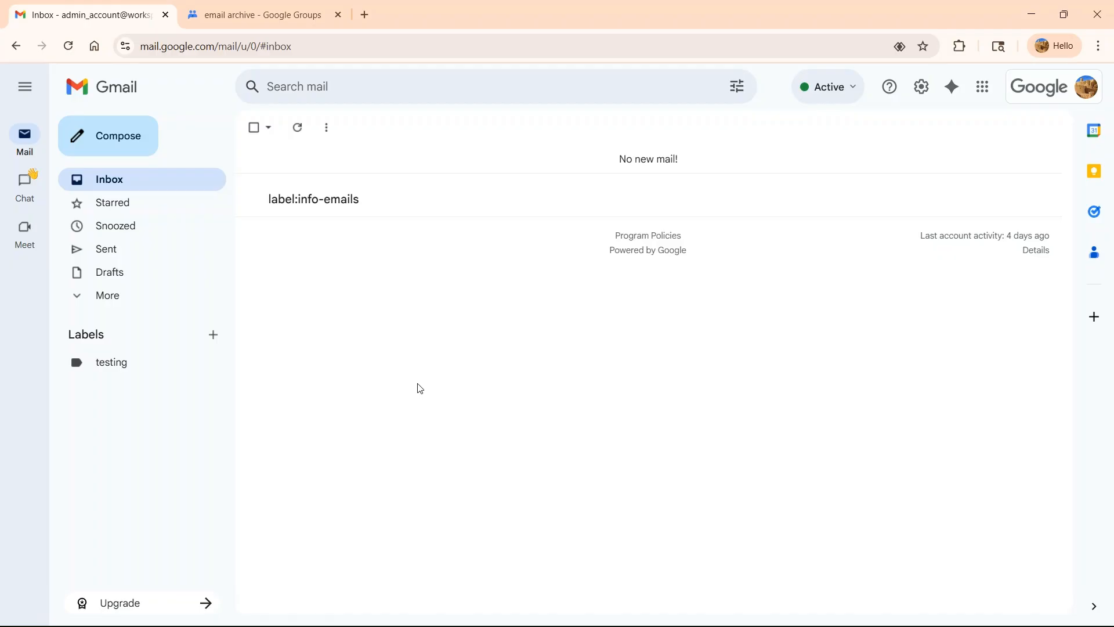
- Compose and send a test email from Gmail
left_click(109, 139)
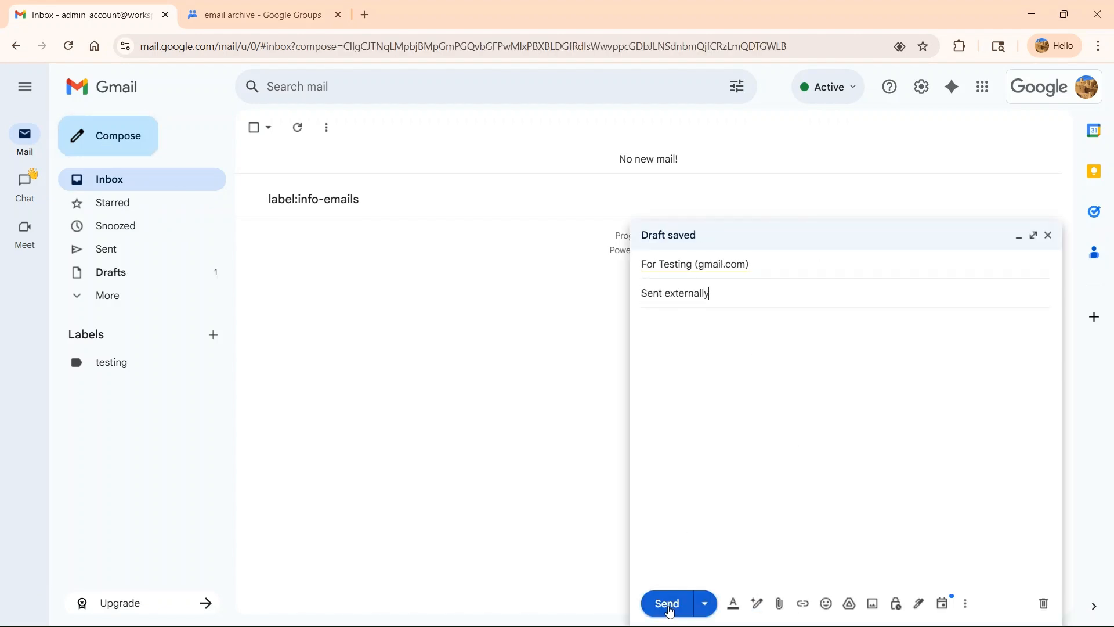
left_click(668, 604)
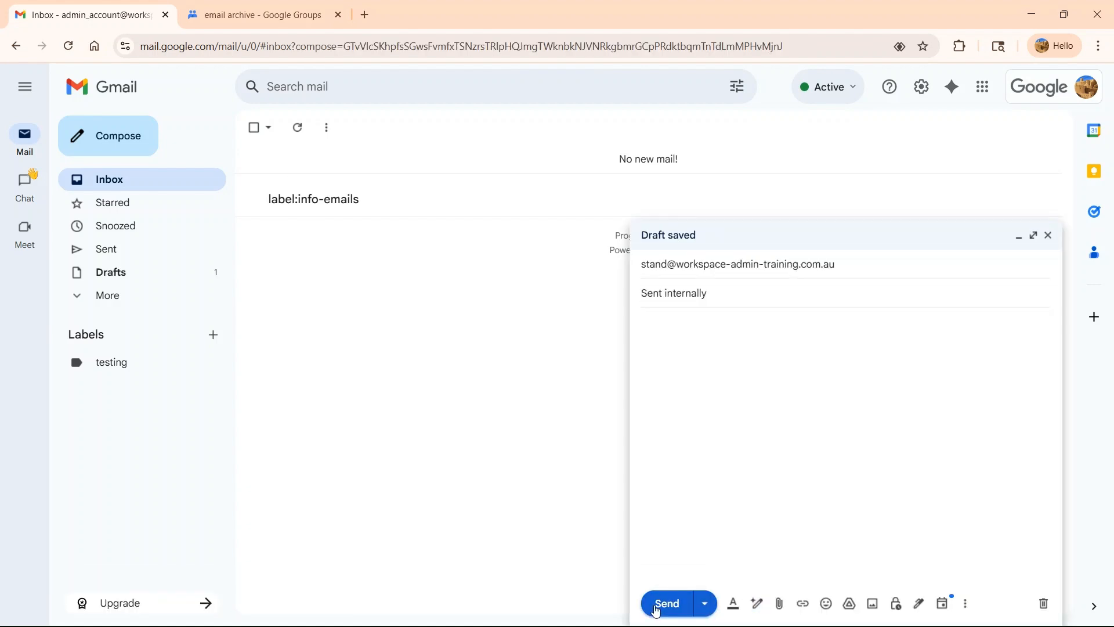
left_click(654, 605)
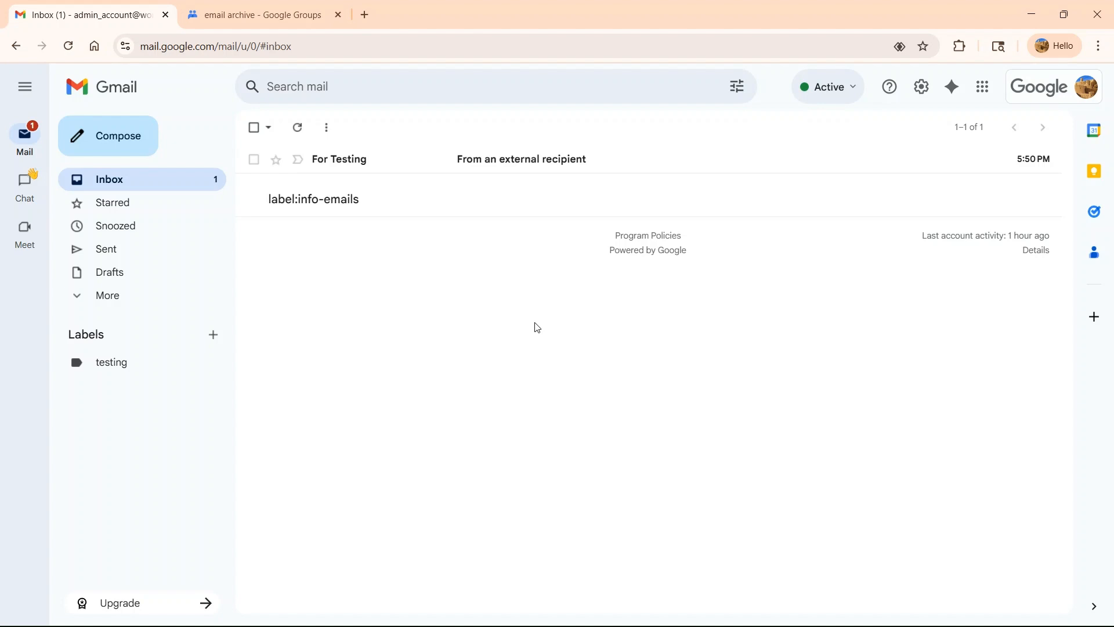
- Enable shared labels in the email archive group's general settings and save the changes
left_click(258, 15)
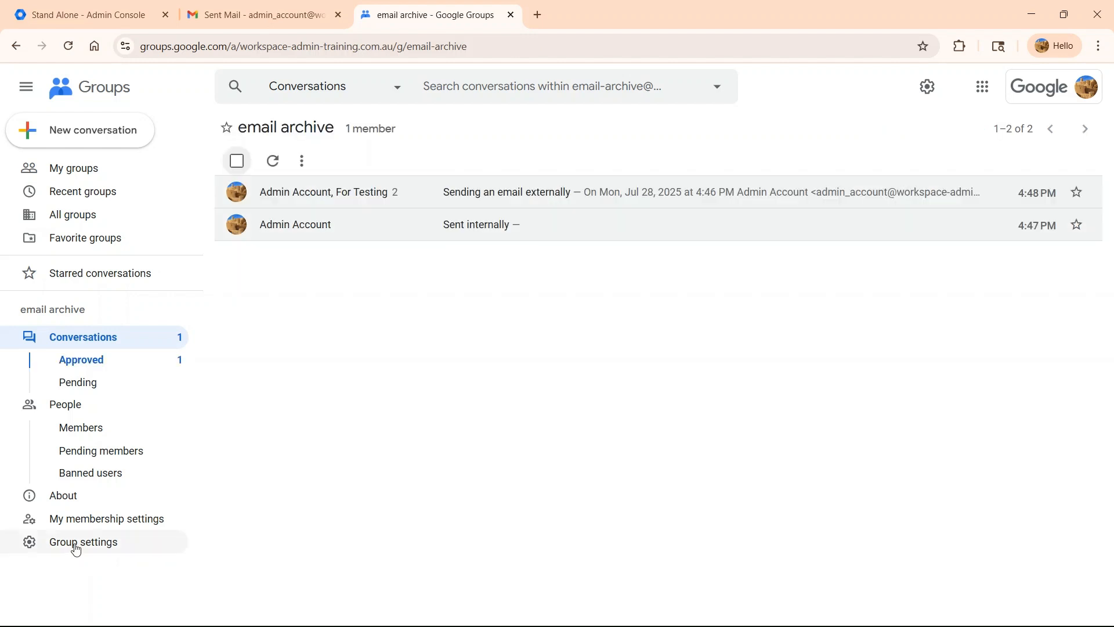
left_click(75, 544)
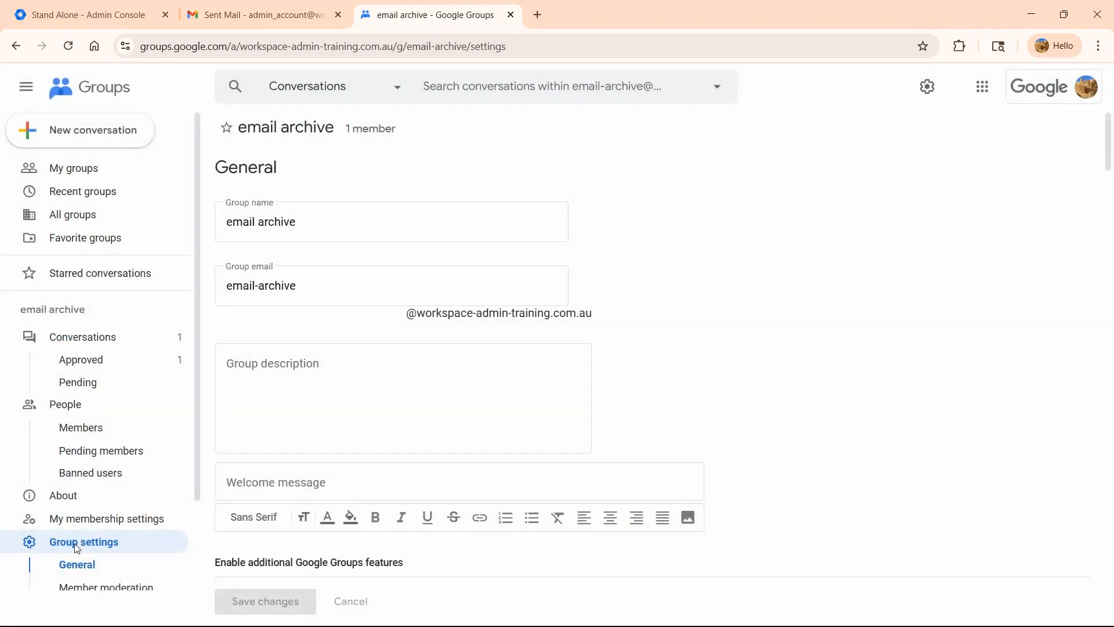
scroll(452, 386, "down", 5)
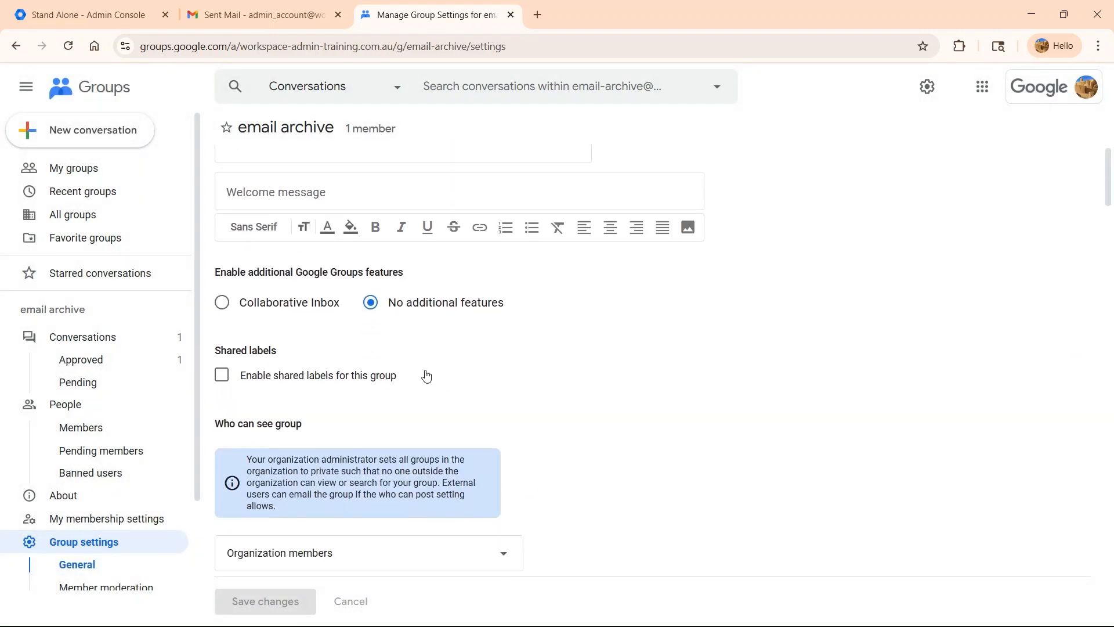
left_click(226, 382)
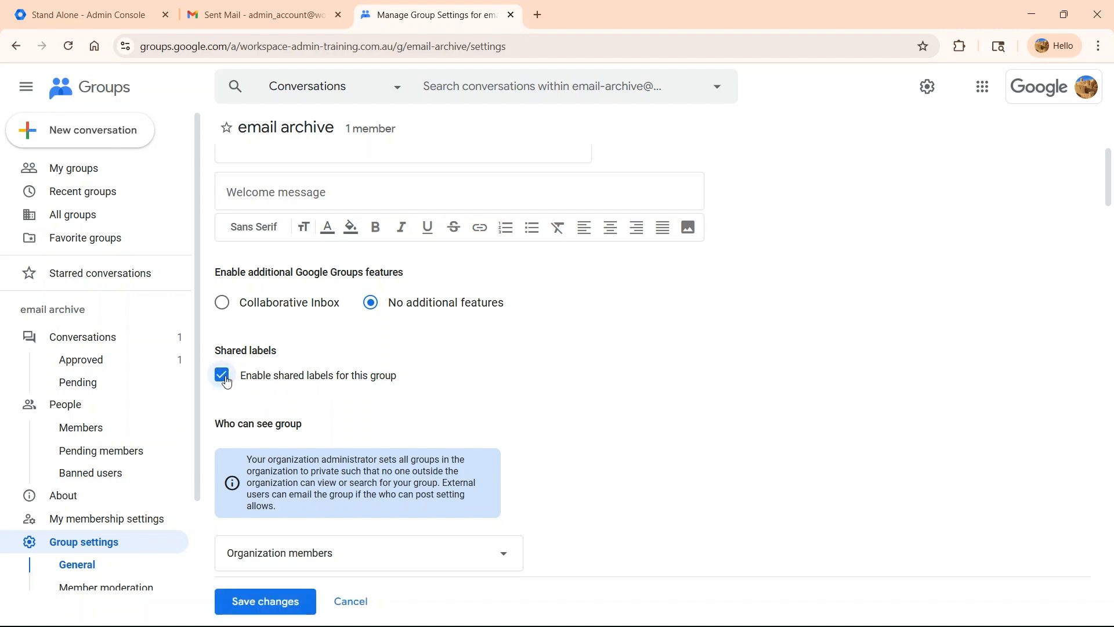
left_click(270, 601)
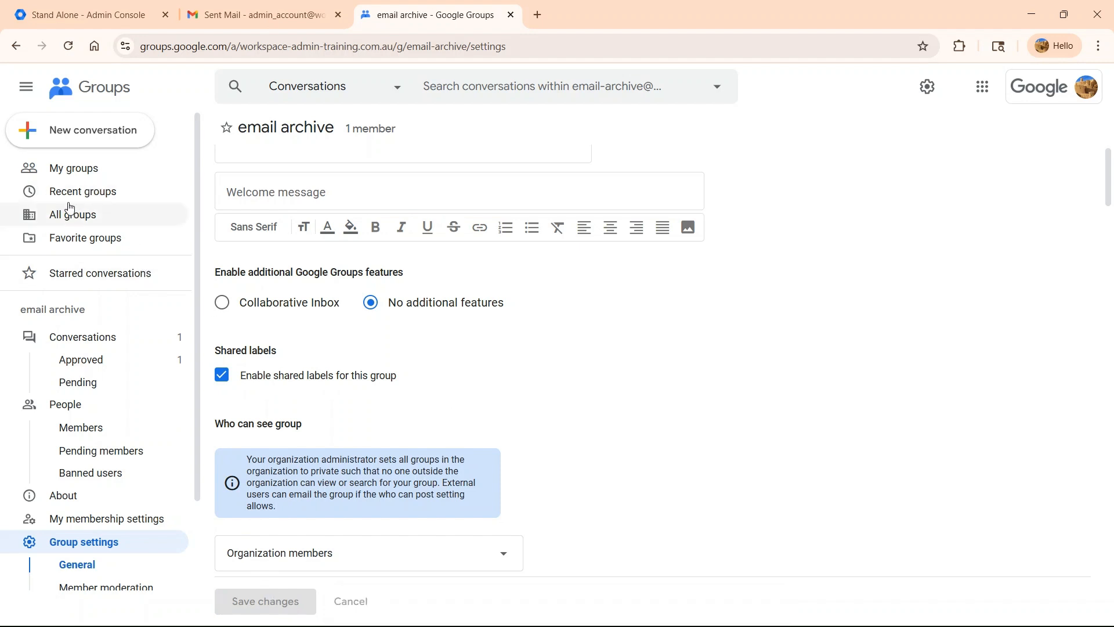
- Create a new label named Internal and apply it to the 'Sent internally' conversation
left_click(74, 347)
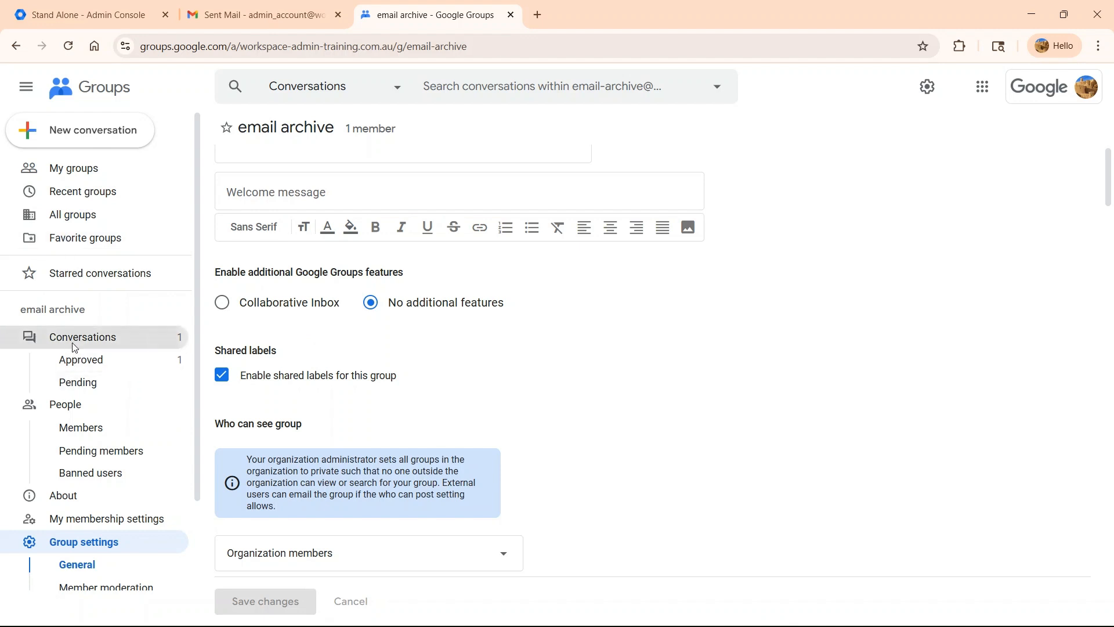
left_click(357, 232)
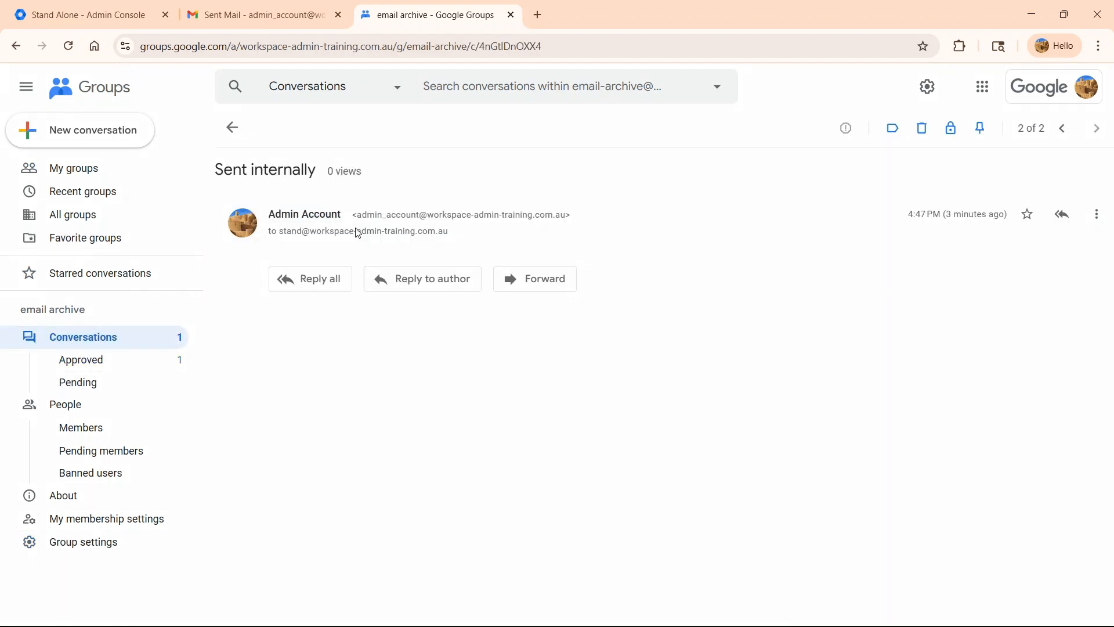
left_click(892, 132)
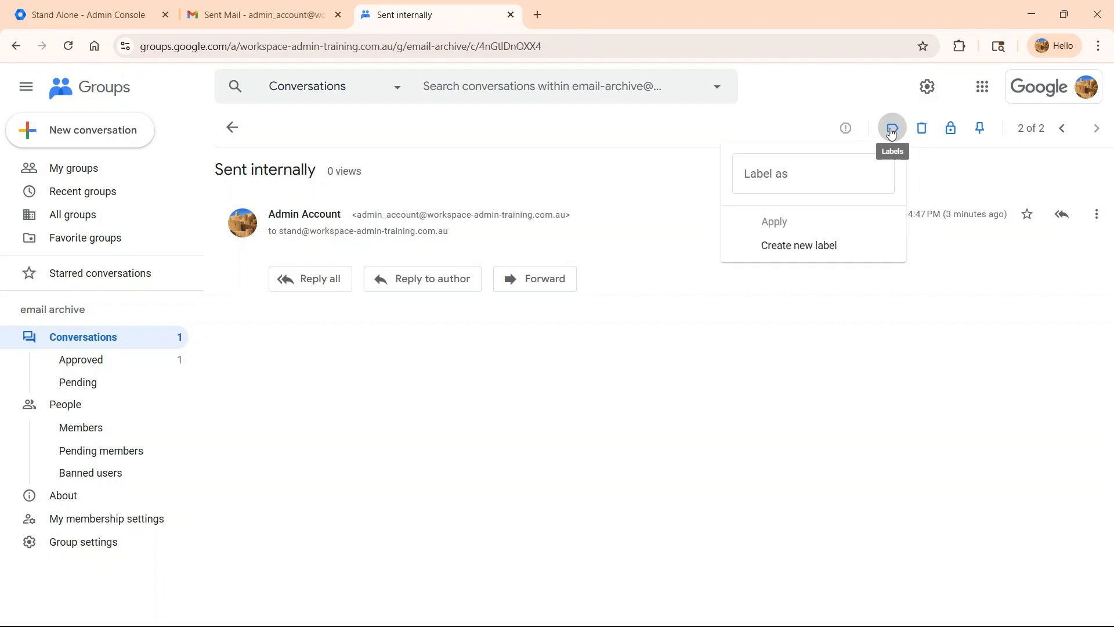
left_click(892, 137)
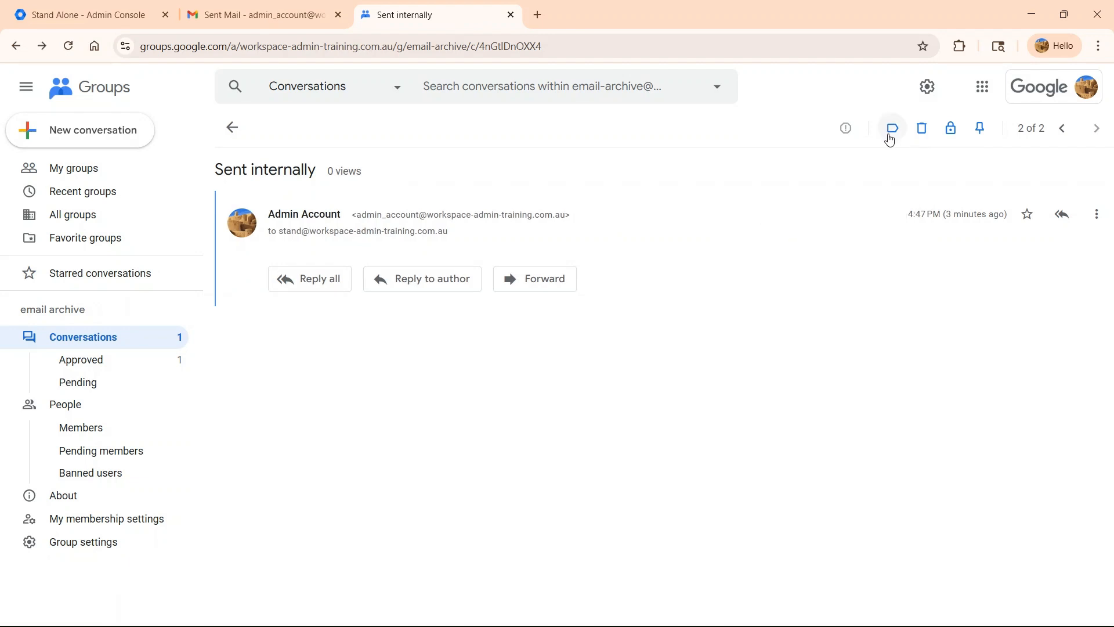
left_click(892, 137)
left_click(779, 249)
type("Internal")
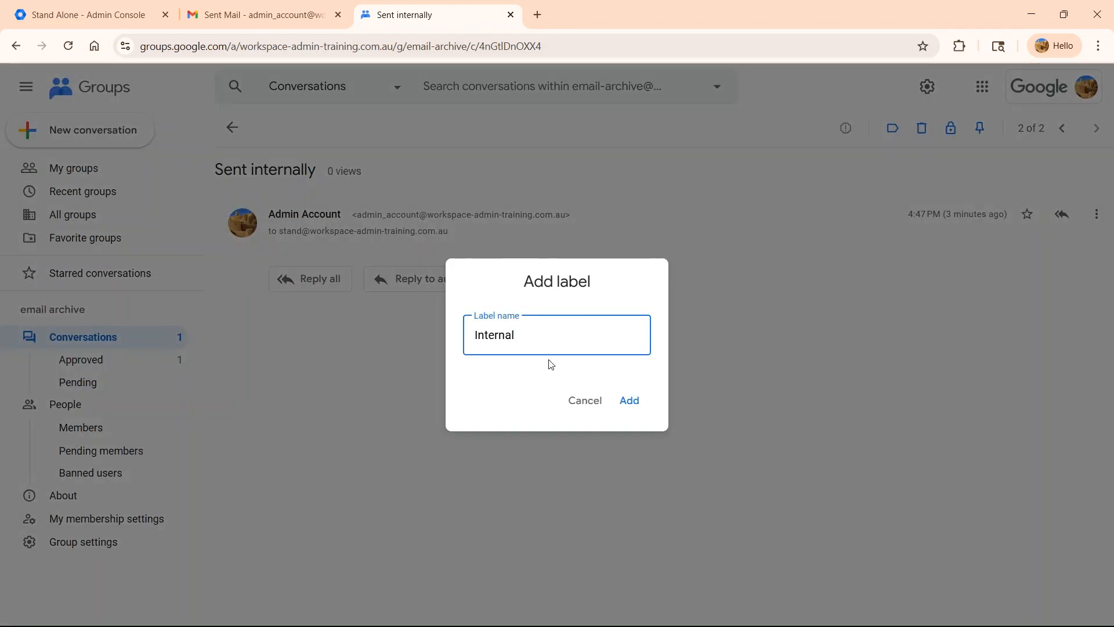
left_click(629, 402)
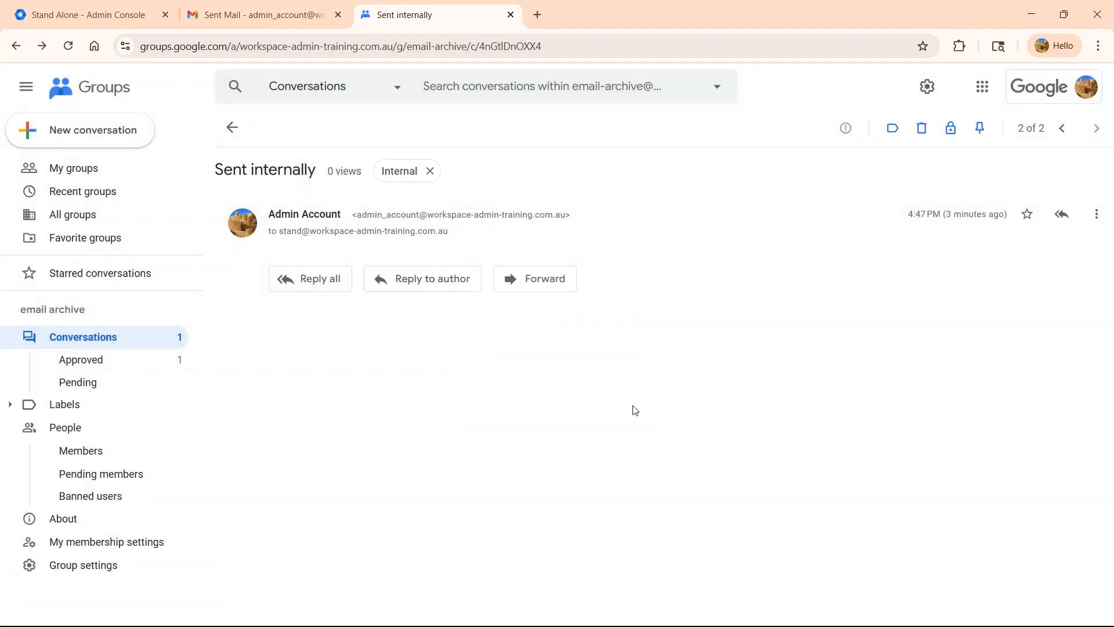